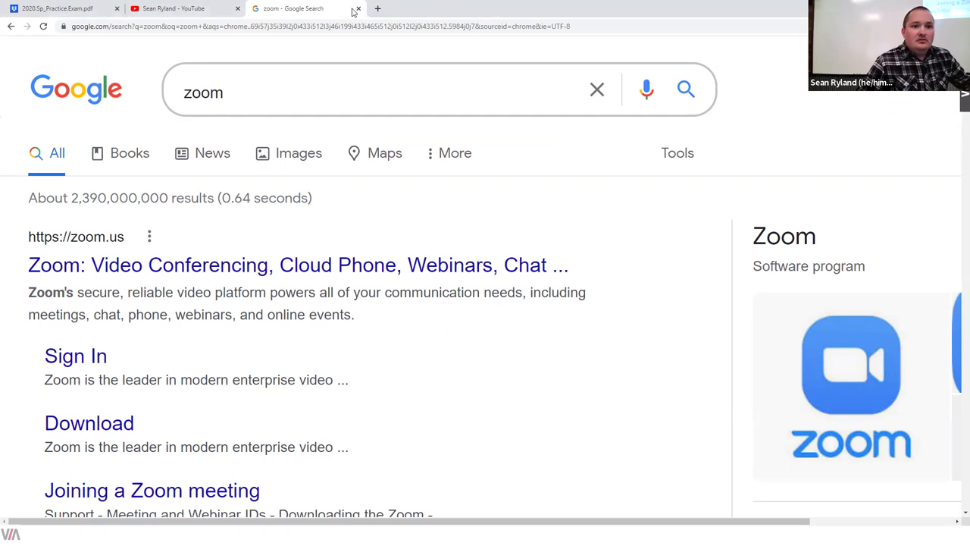
# Step: Open a new tab, then return to the zoom search results and open Zoom's Sign In page
pyautogui.click(377, 8)
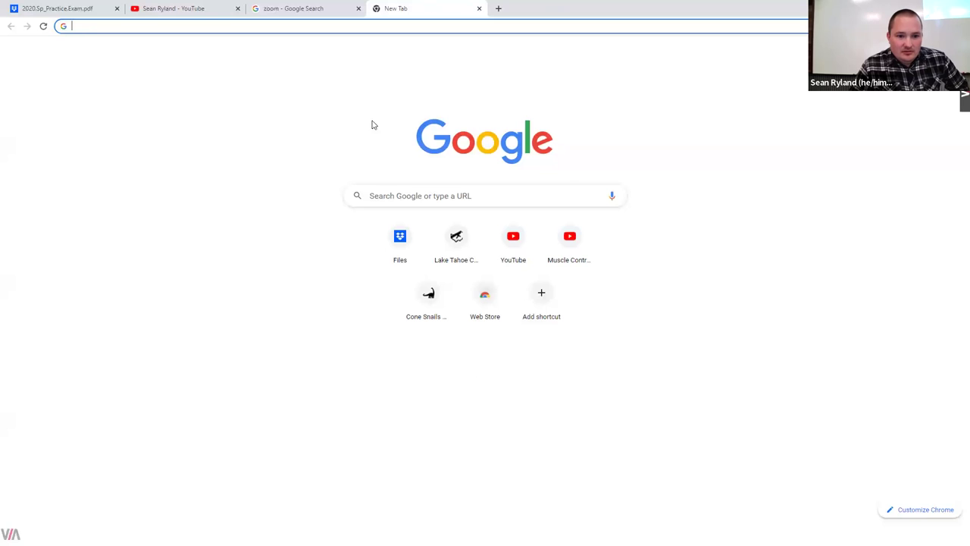
pyautogui.click(13, 9)
pyautogui.click(292, 9)
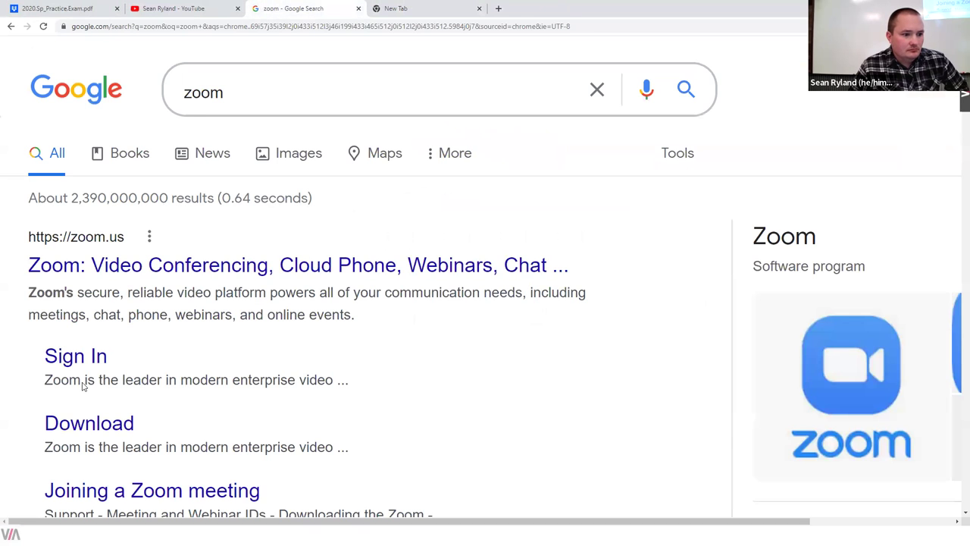
pyautogui.click(89, 360)
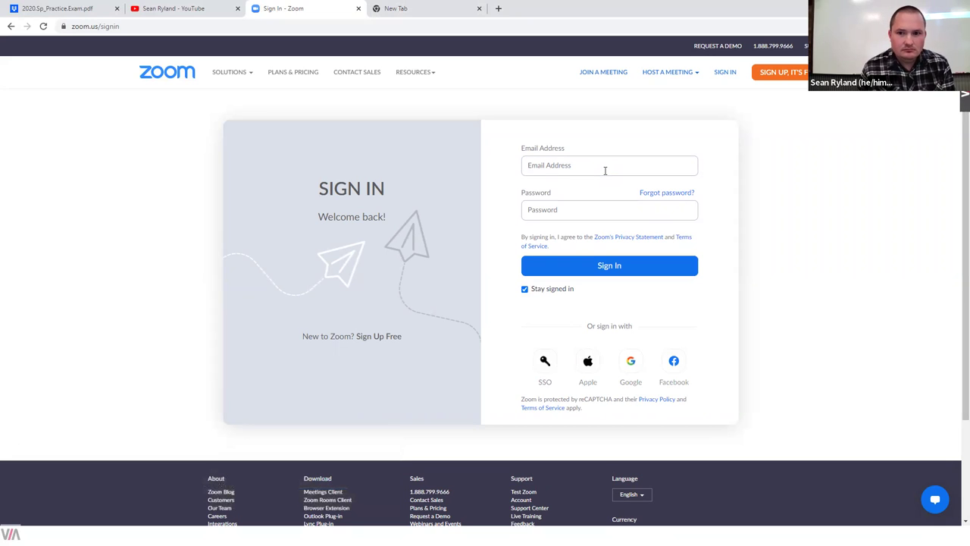
# Step: Check the recording settings in the Zoom desktop app, then reload the Zoom sign-in page
pyautogui.click(609, 167)
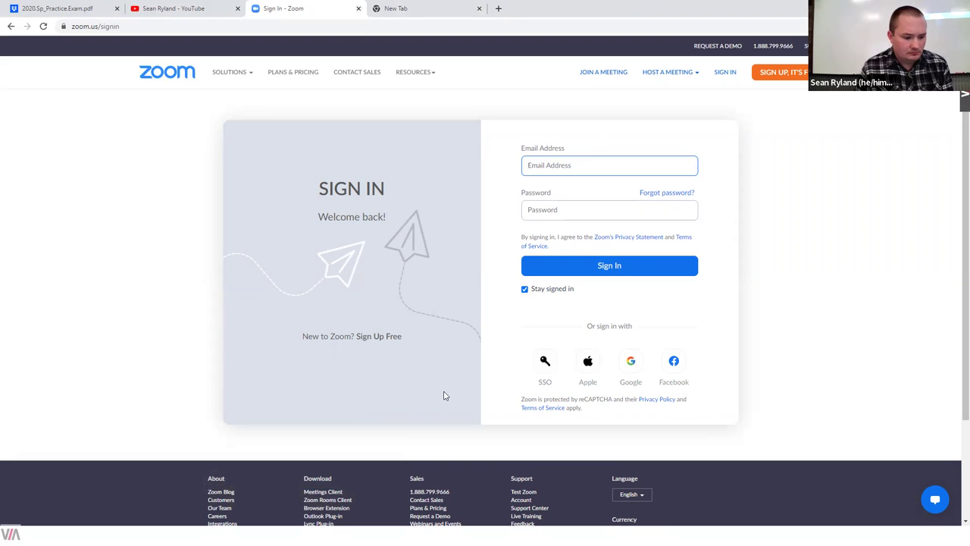
pyautogui.hotkey('alt', 'Tab')
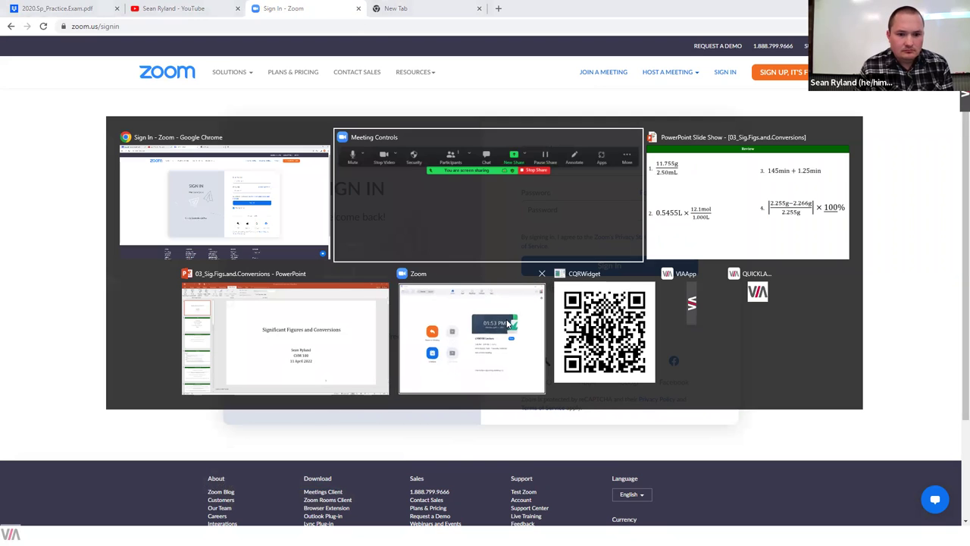
pyautogui.click(495, 324)
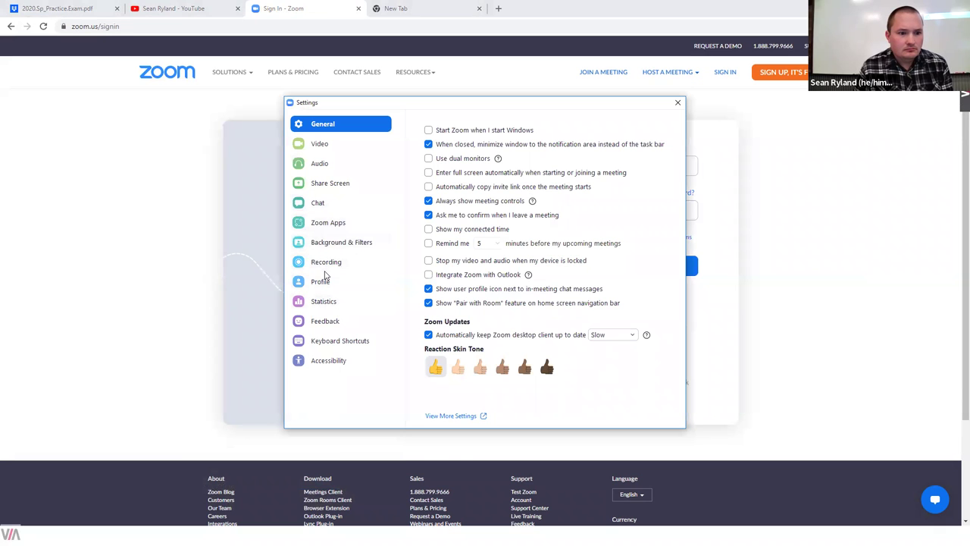
pyautogui.click(336, 257)
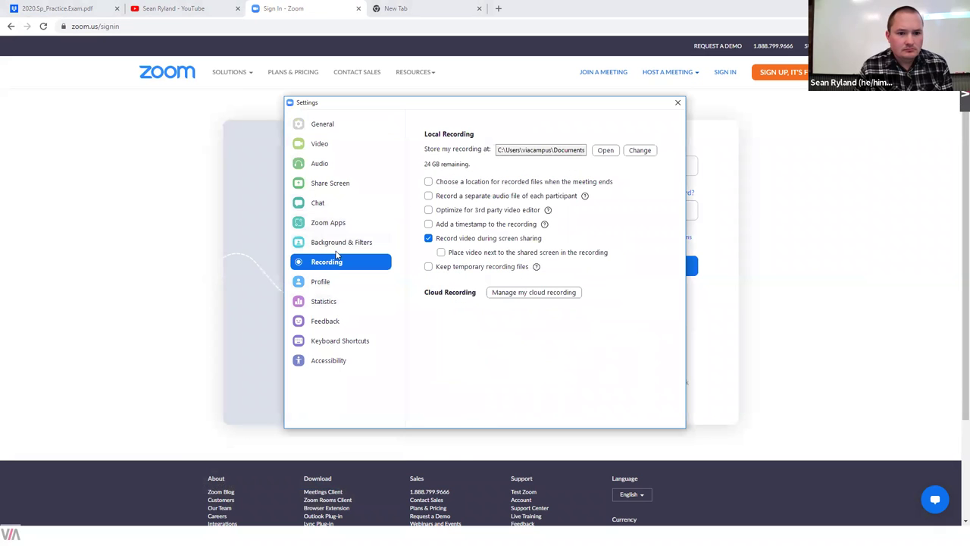
pyautogui.click(676, 103)
pyautogui.click(716, 76)
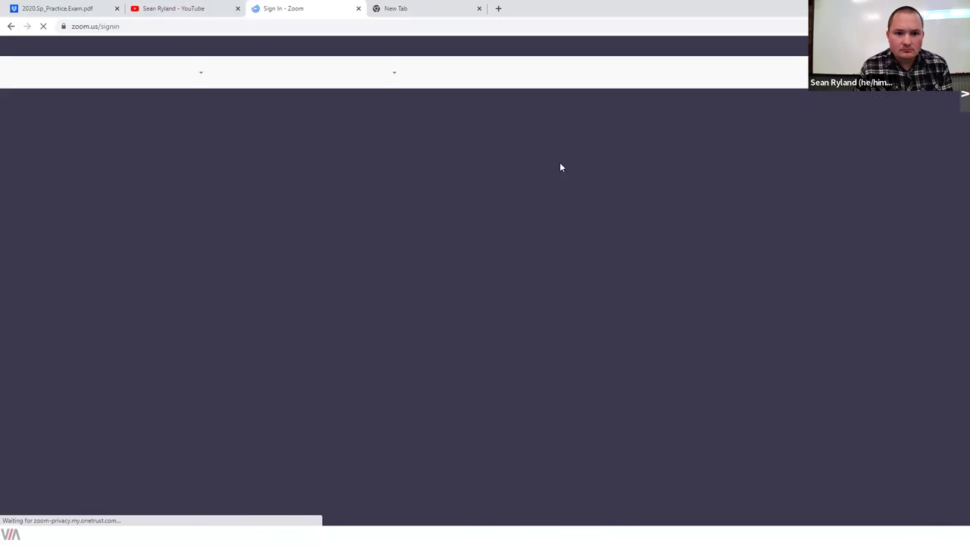
# Step: Sign in with the college e-mail address and account password, with Stay signed in unchecked
pyautogui.click(562, 163)
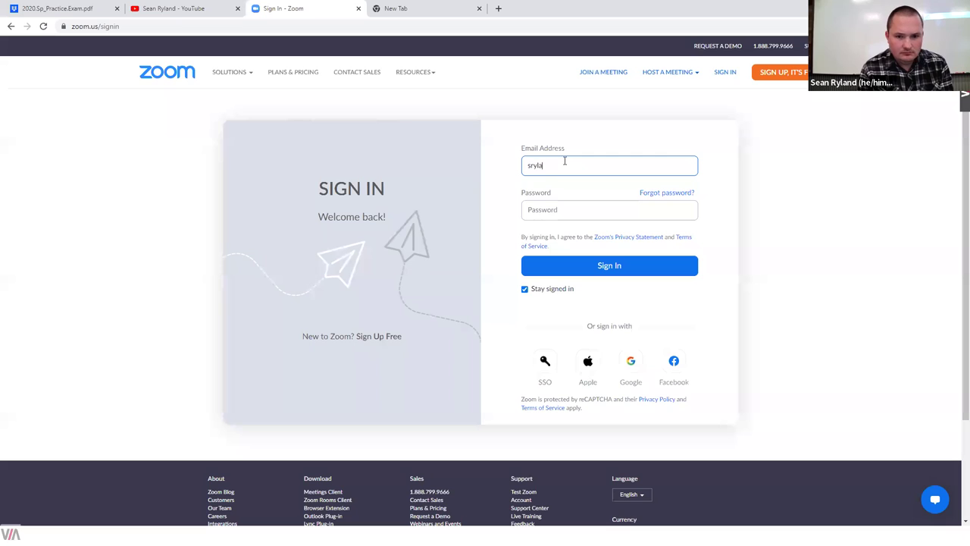
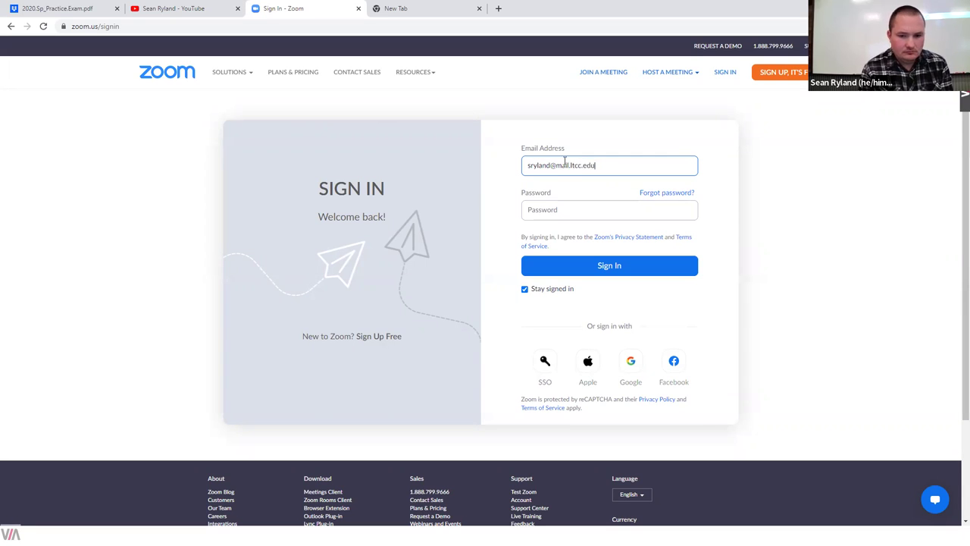
pyautogui.press('Tab')
pyautogui.write('••••••••••••••')
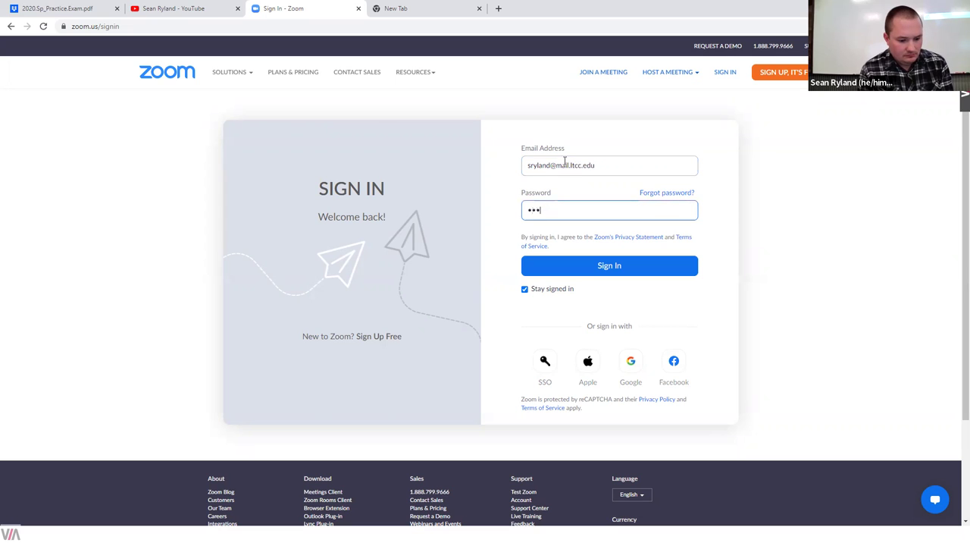
pyautogui.write('••')
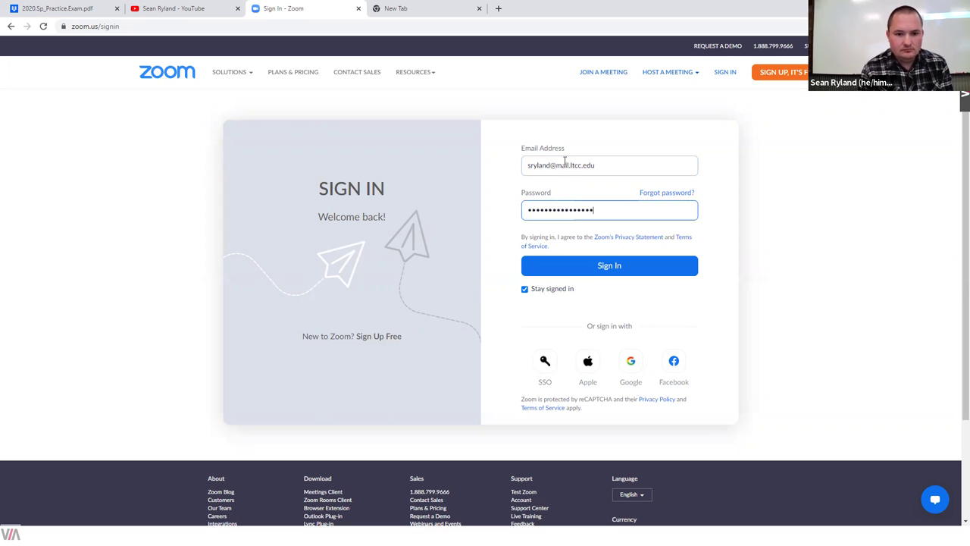
pyautogui.click(552, 289)
pyautogui.click(573, 266)
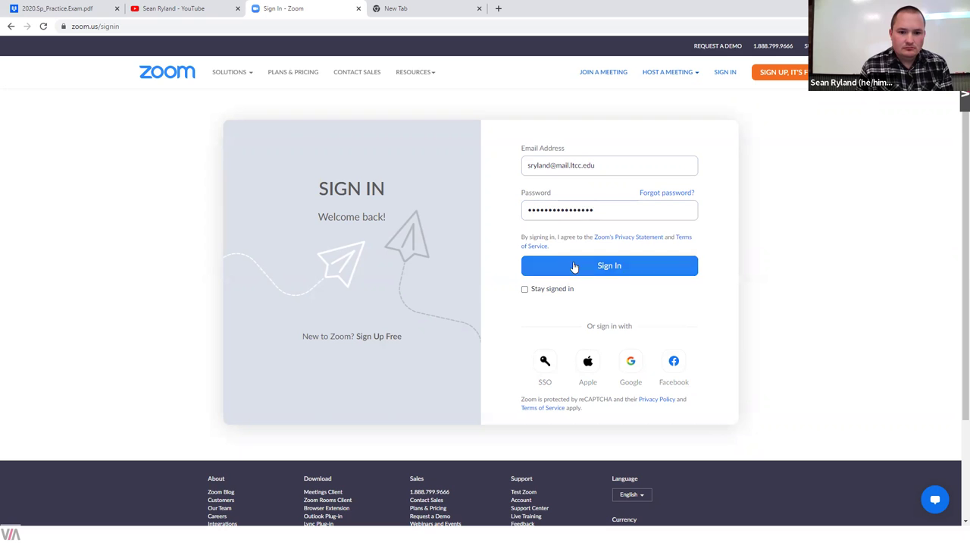
# Step: Search 'canvas ltcc' in the new tab and log into LTCC Passport with the college username and password
pyautogui.click(394, 7)
pyautogui.write('canv')
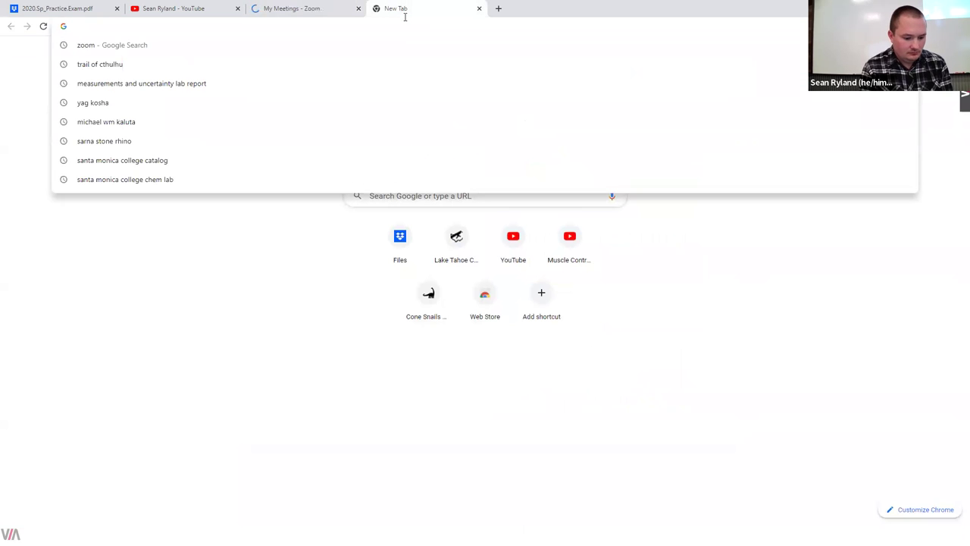
pyautogui.write('as ltcc')
pyautogui.press('Return')
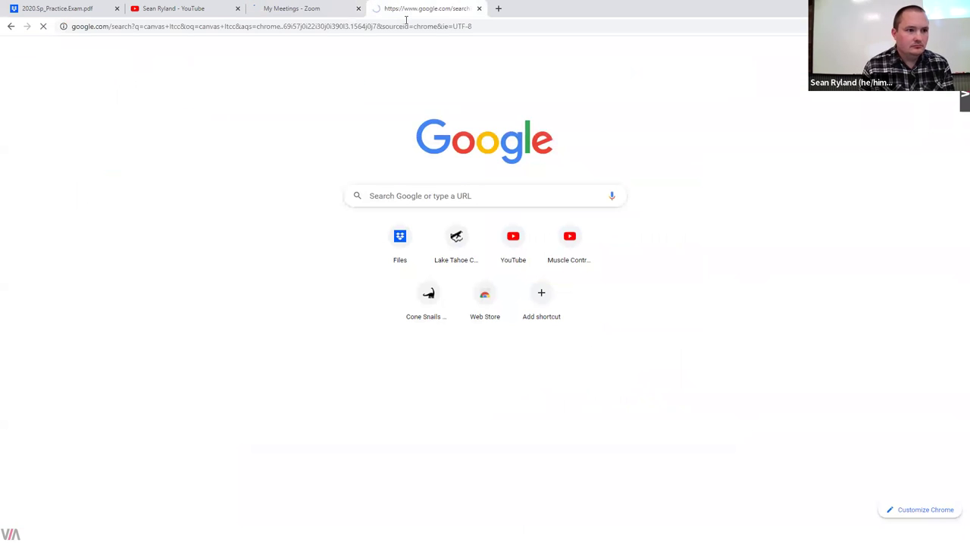
pyautogui.click(161, 267)
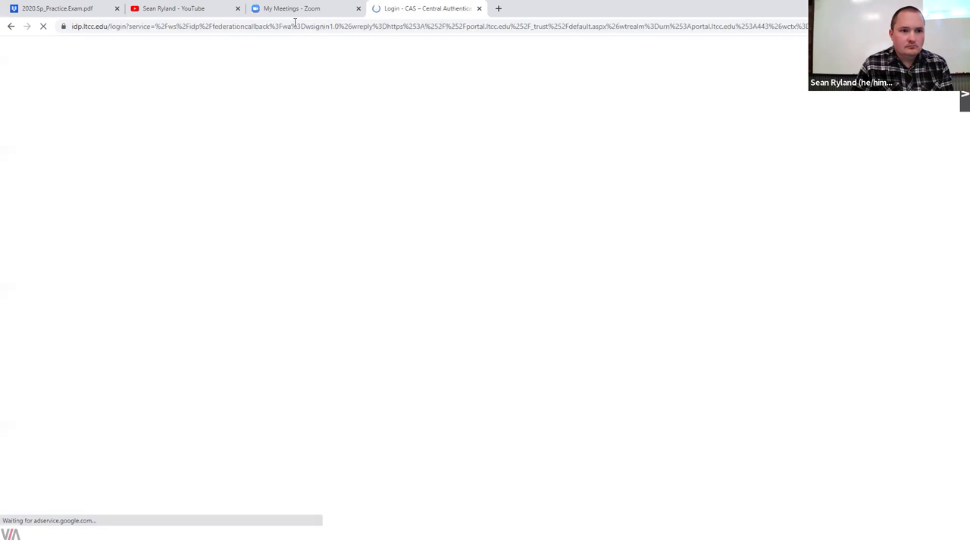
pyautogui.press('Tab')
pyautogui.press('Return')
# Step: Download the Apr 6, 2022 meeting's shared screen with speaker view recording and show it in its folder
pyautogui.hotkey('ctrl', 'shift', 'Tab')
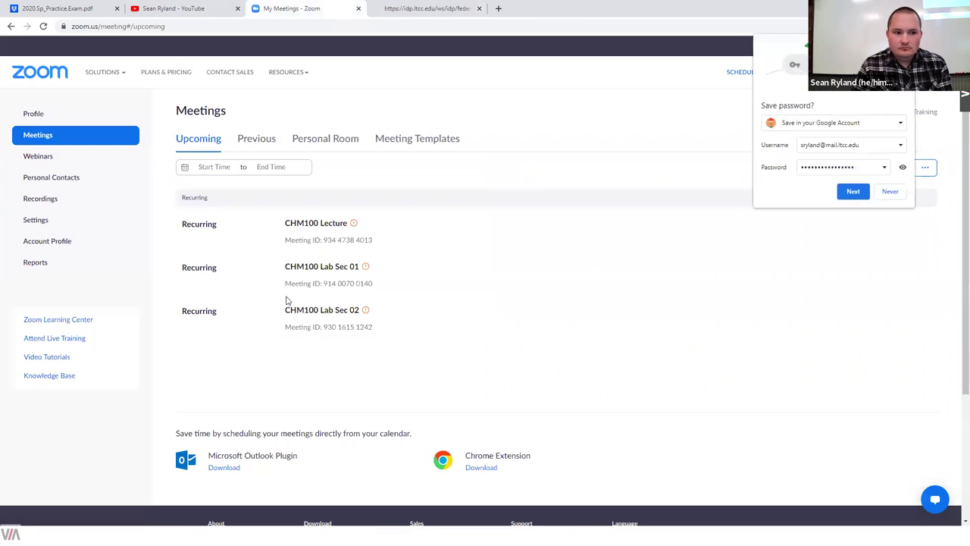
pyautogui.click(52, 200)
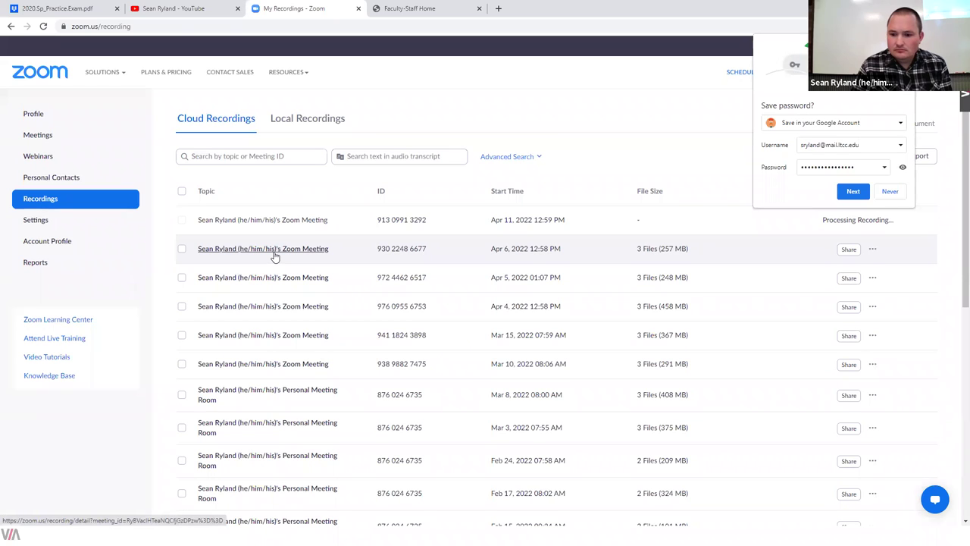
pyautogui.click(872, 249)
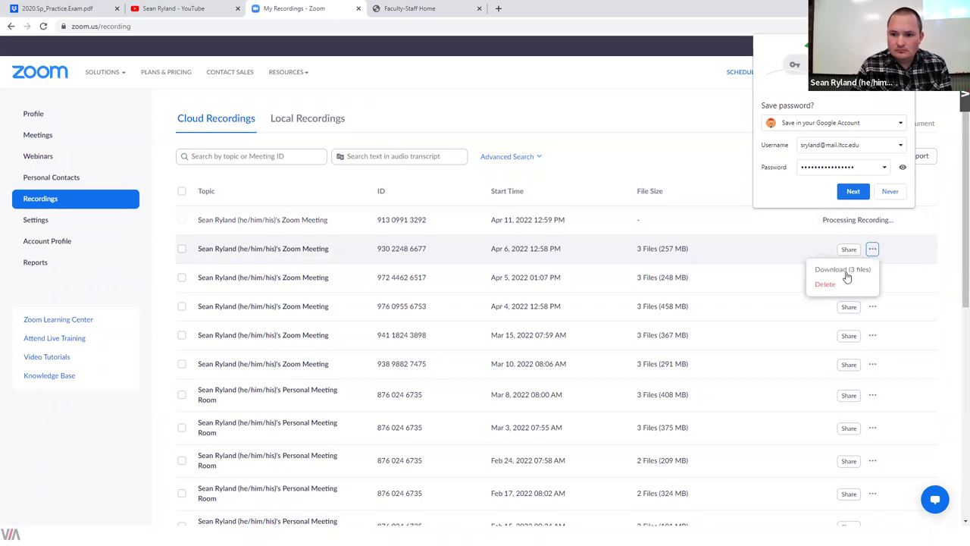
pyautogui.click(244, 250)
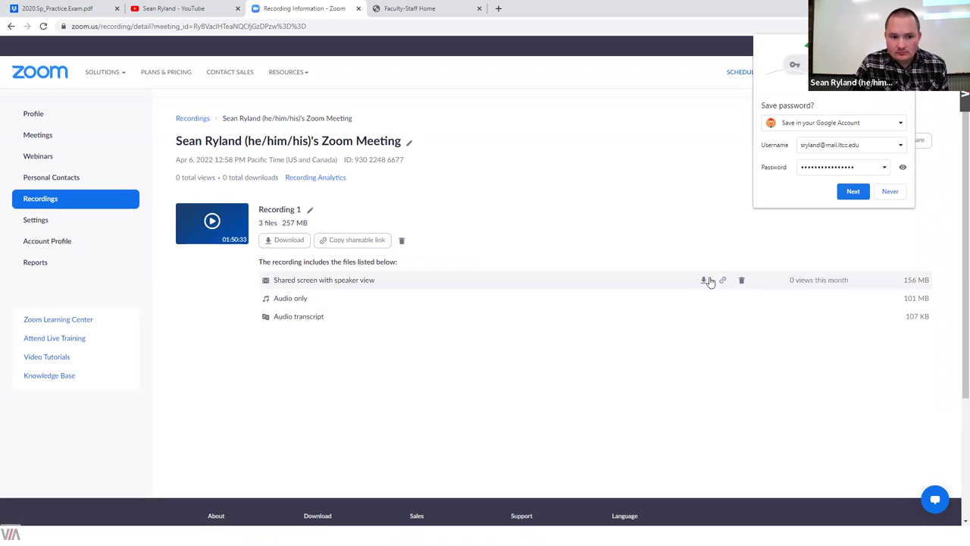
pyautogui.click(704, 280)
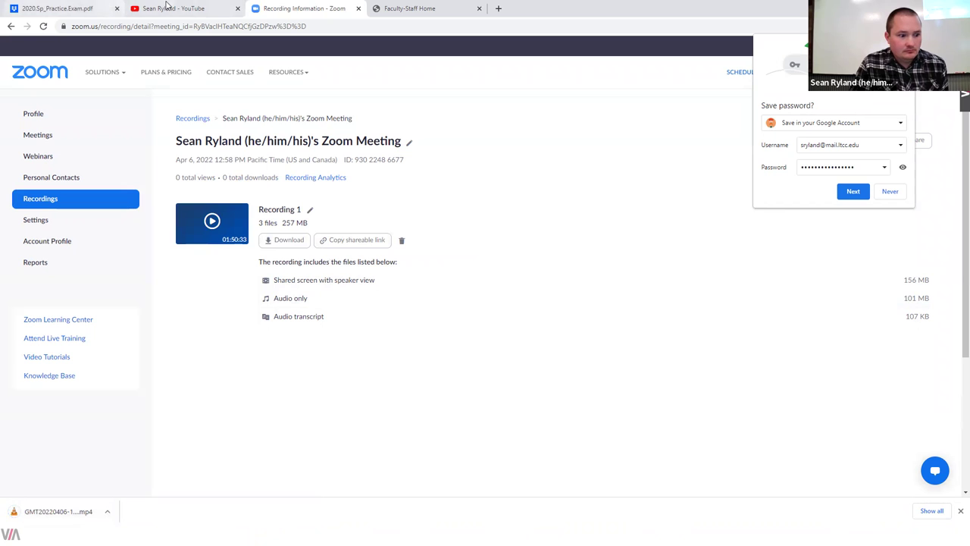
pyautogui.click(108, 512)
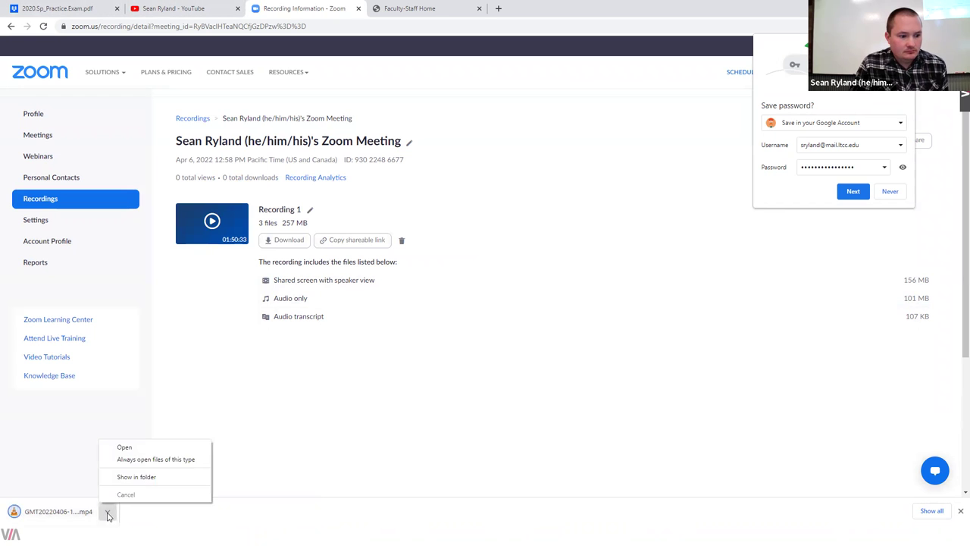
pyautogui.click(152, 476)
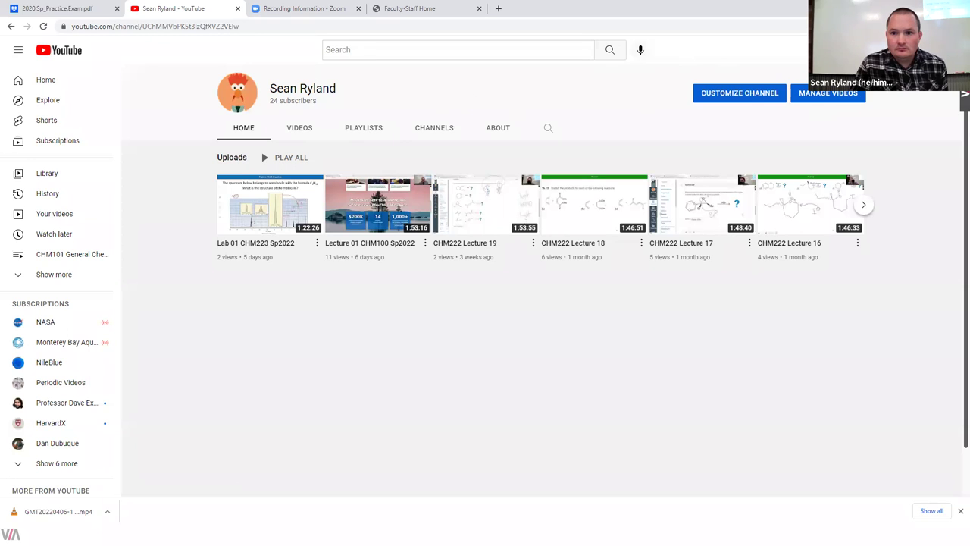
# Step: Rename the downloaded recording to 'Lecture 02 CHM100 Sp2022' and drag it into YouTube Studio's upload dialog
pyautogui.click(854, 97)
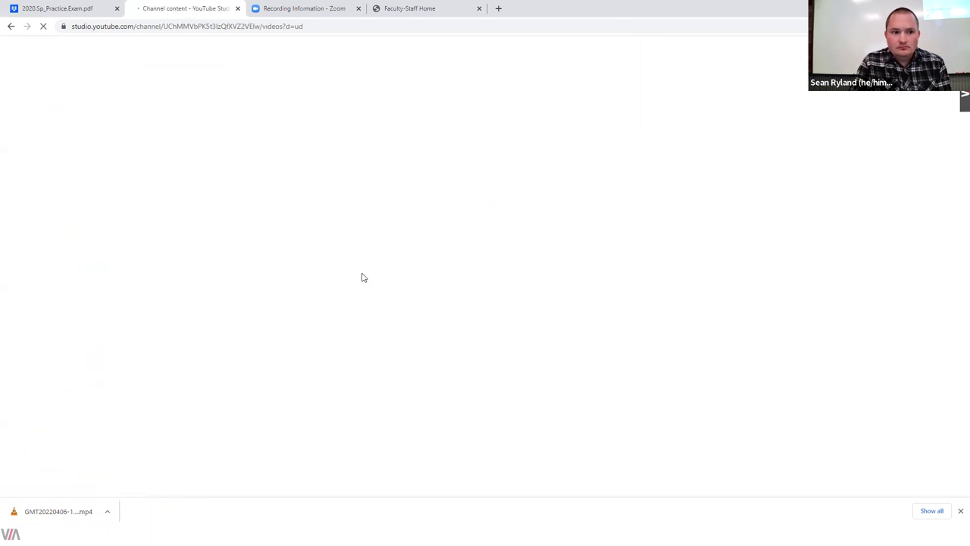
pyautogui.hotkey('alt', 'Tab')
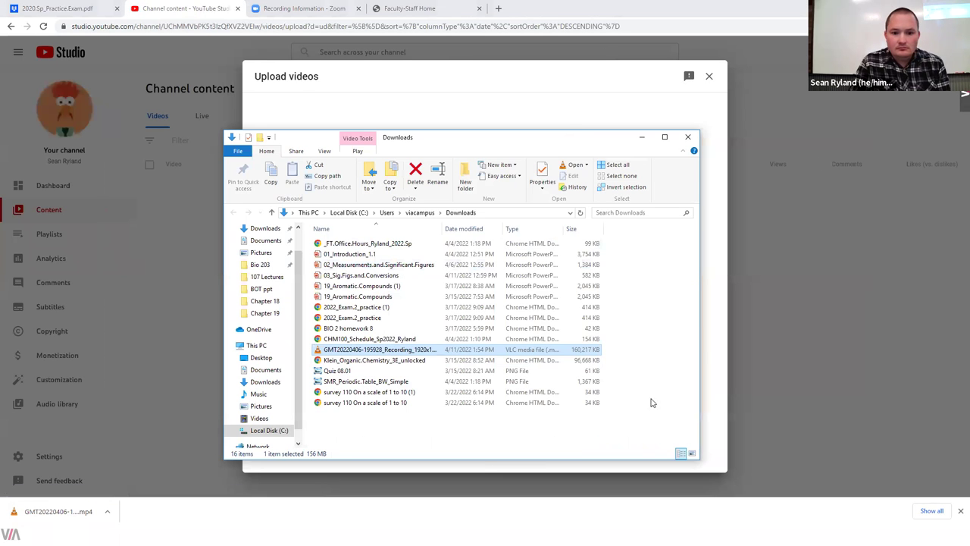
pyautogui.moveTo(569, 139); pyautogui.dragTo(837, 141)
pyautogui.click(641, 352)
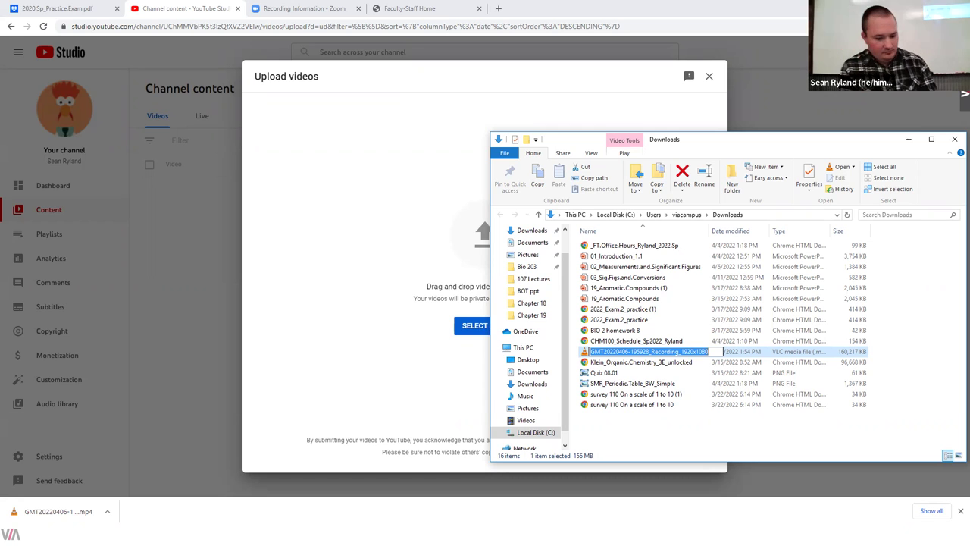
pyautogui.write('Lecture')
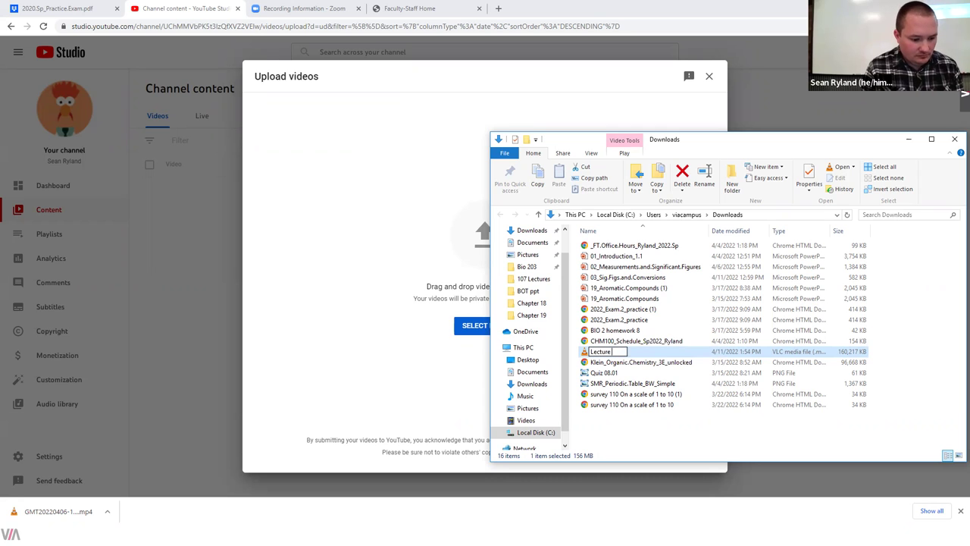
pyautogui.write(' 02 CHM100')
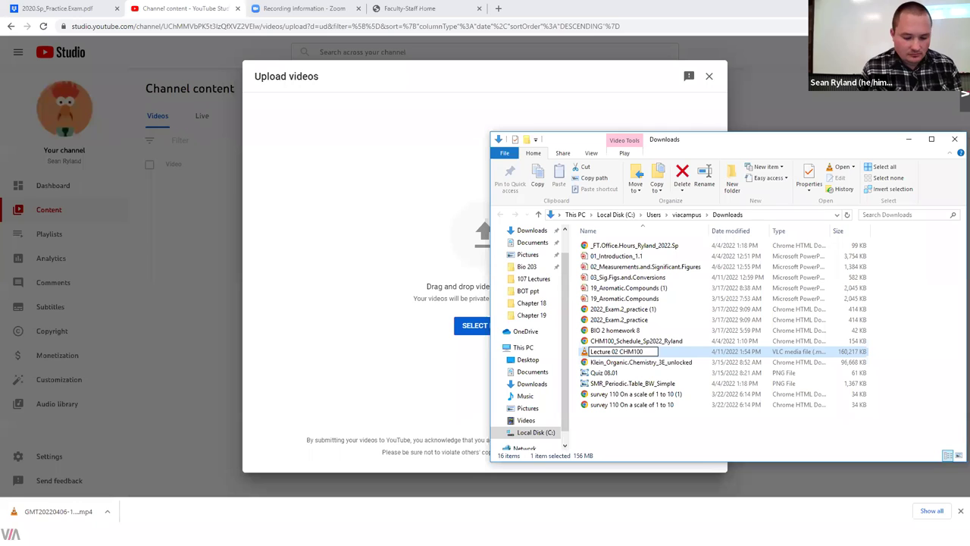
pyautogui.write(' Sp2022')
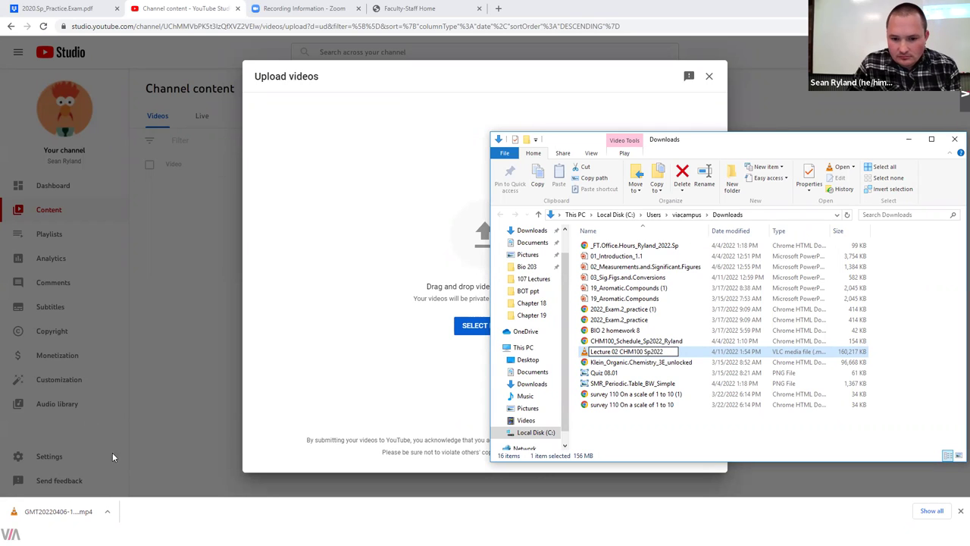
pyautogui.press('Return')
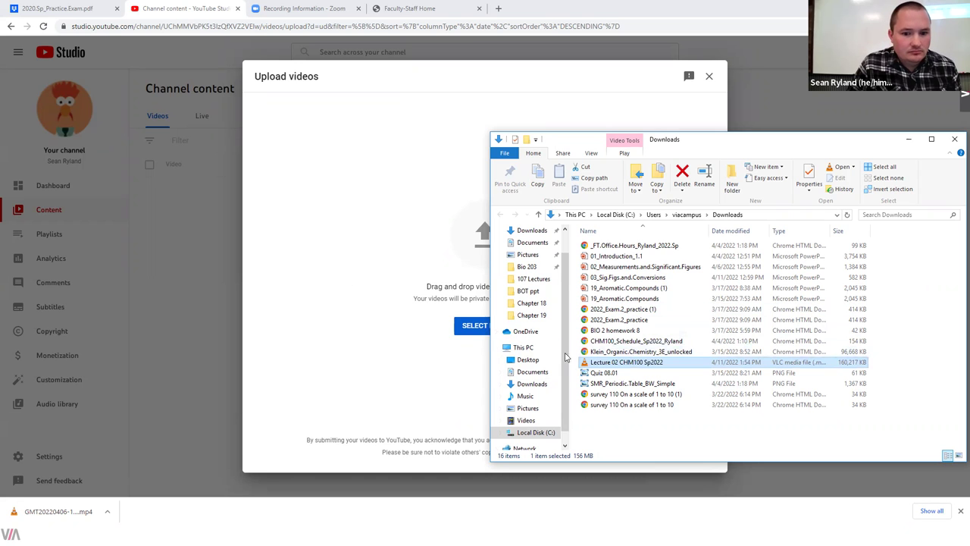
pyautogui.moveTo(610, 362); pyautogui.dragTo(484, 273)
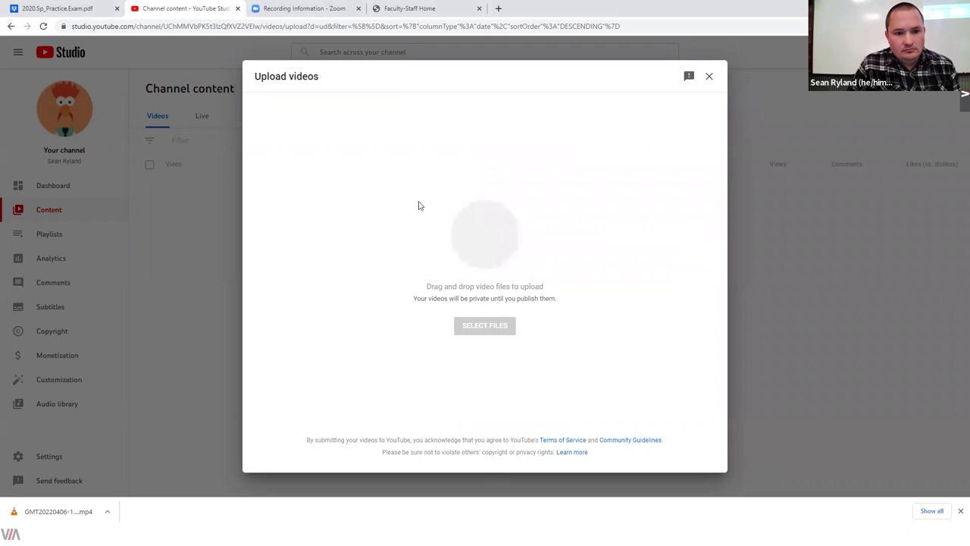
# Step: Enter the description 'Sig Figs and Uncertaintty', copy the video link, and reveal more detail options
pyautogui.click(413, 255)
pyautogui.write('Sig Figs')
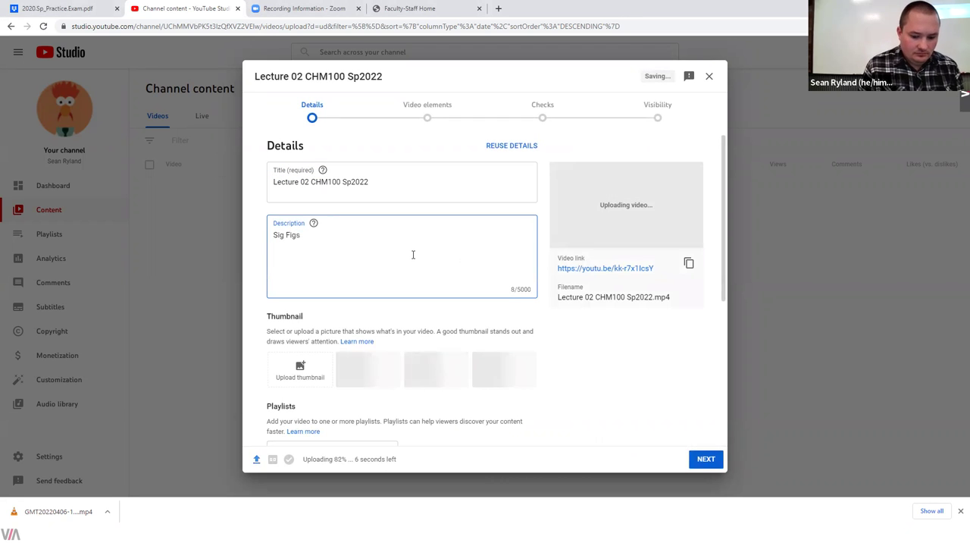
pyautogui.write(' and Uncertaintty')
pyautogui.click(688, 263)
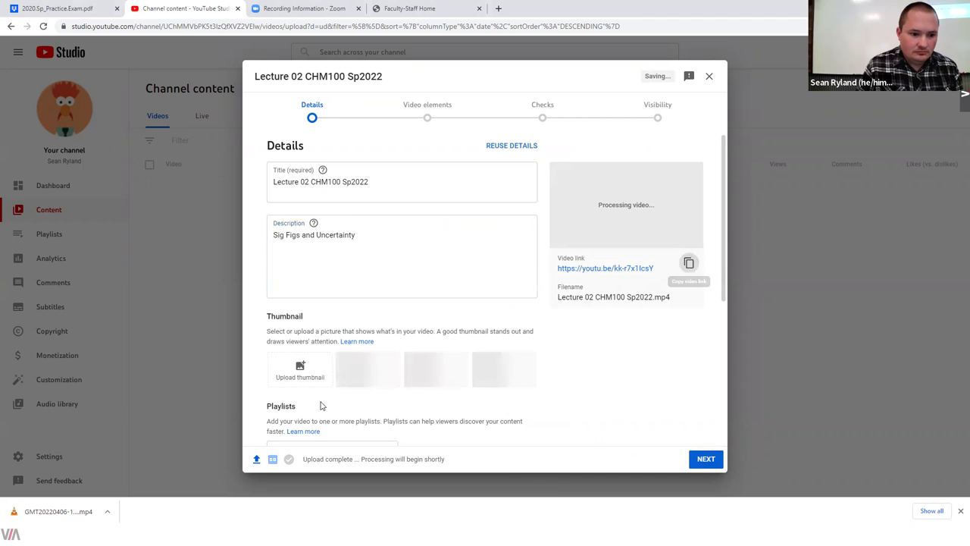
pyautogui.scroll(-4, 326, 406)
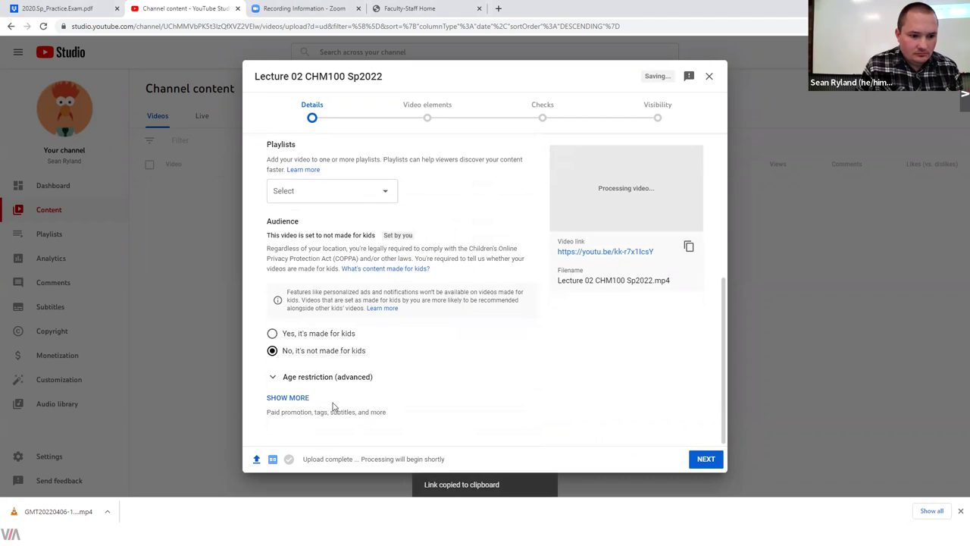
pyautogui.click(288, 398)
# Step: Set the video's recording date to Apr 6, 2022
pyautogui.scroll(-5, 436, 375)
pyautogui.scroll(-2, 343, 438)
pyautogui.click(345, 299)
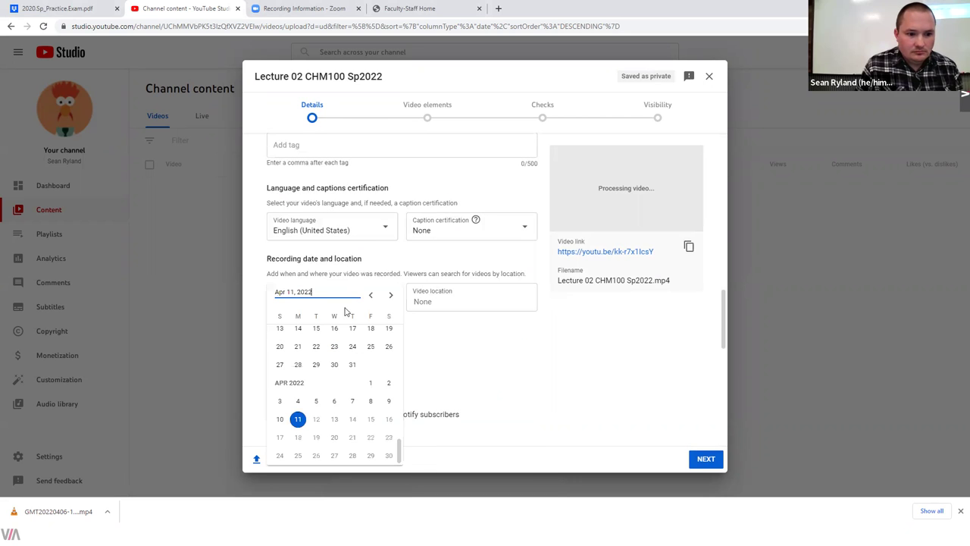
pyautogui.click(336, 402)
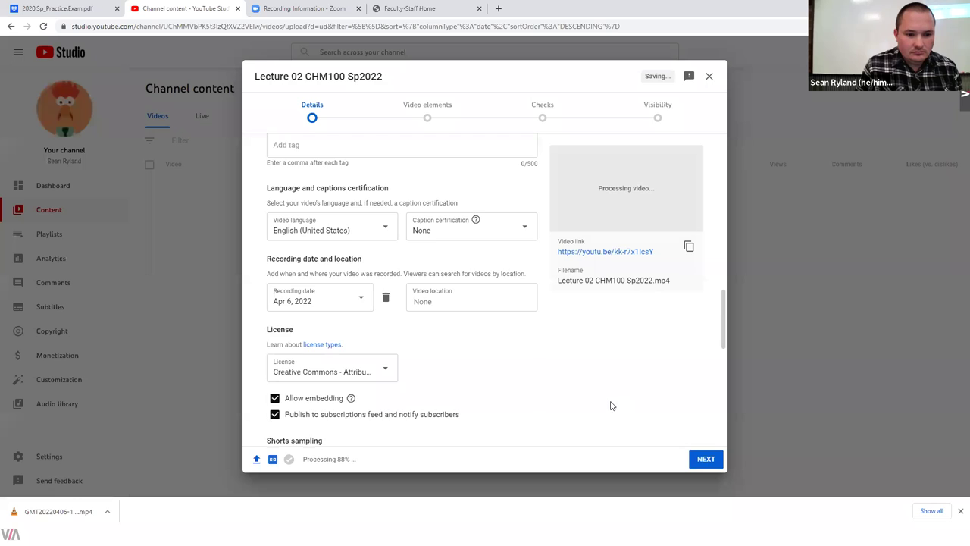
pyautogui.scroll(-3, 608, 404)
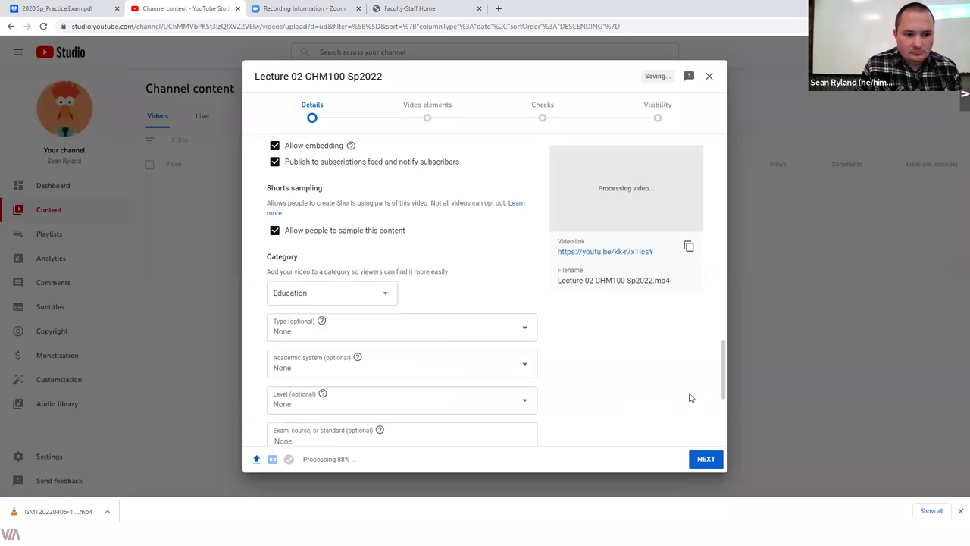
# Step: Advance through the remaining upload steps and publish the video as Public
pyautogui.click(708, 460)
pyautogui.click(709, 461)
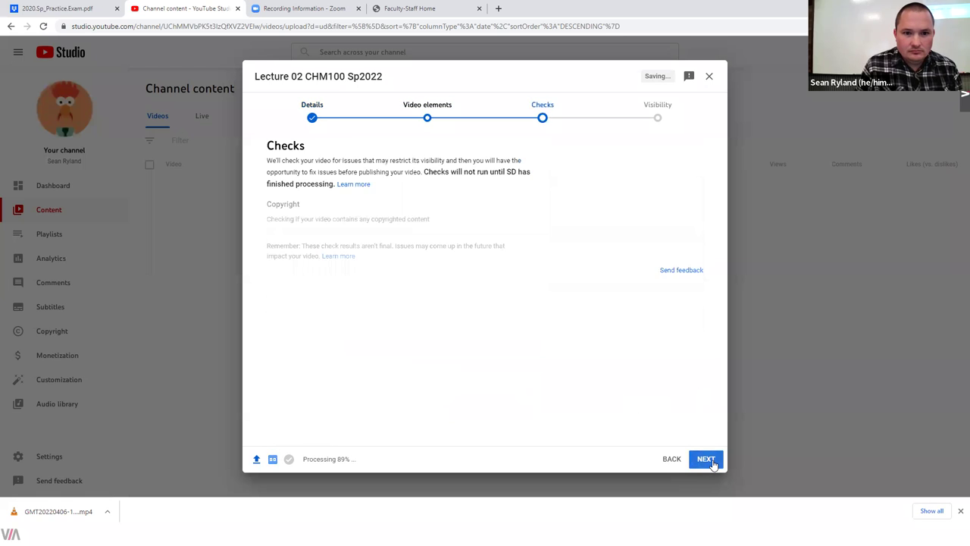
pyautogui.click(709, 461)
pyautogui.click(312, 278)
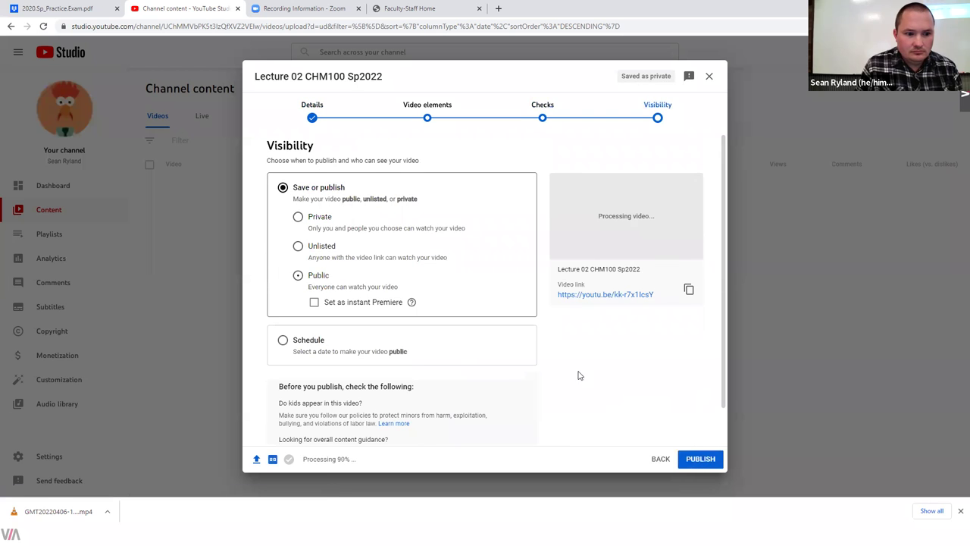
pyautogui.click(698, 460)
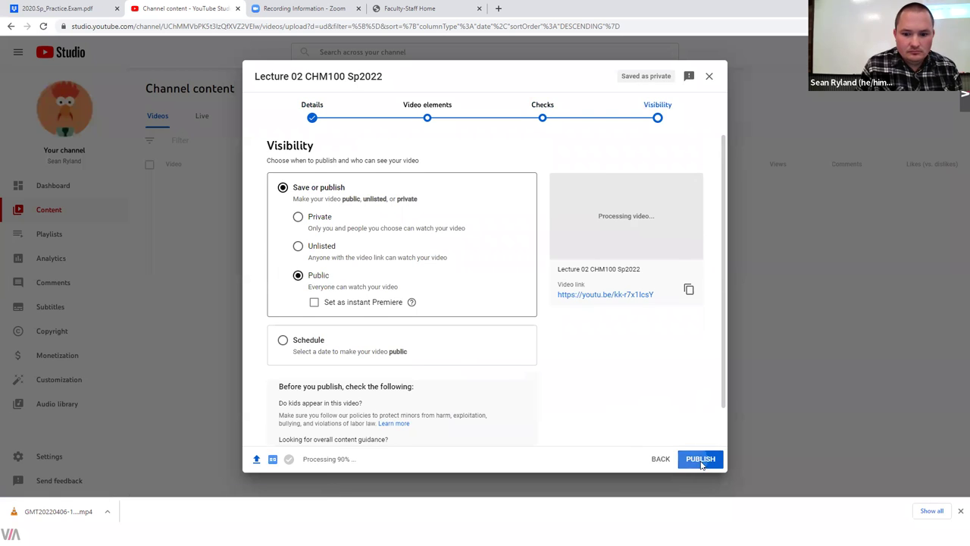
pyautogui.click(400, 9)
# Step: Launch Canvas Login from the portal's quick links, close the Faculty-Staff Home tab, and return to Canvas
pyautogui.scroll(-3, 401, 281)
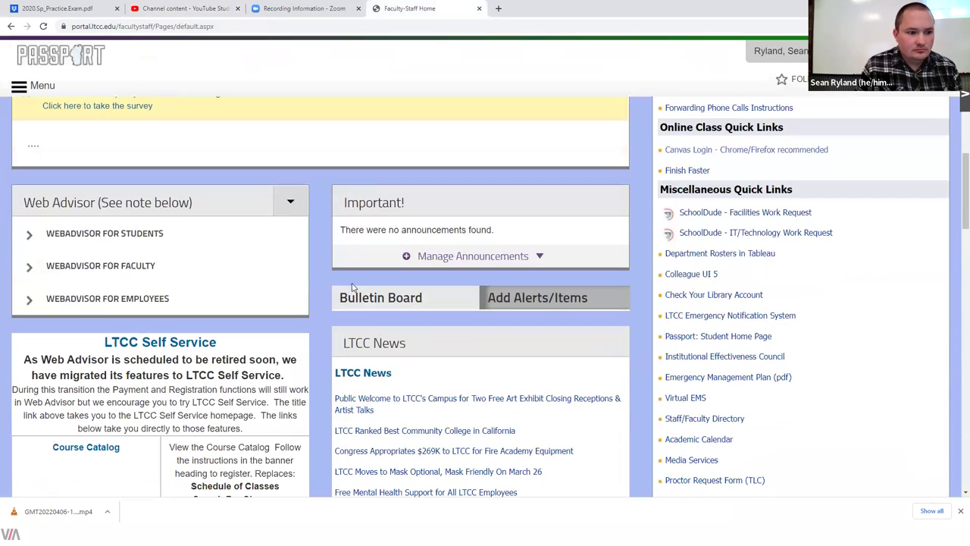
pyautogui.scroll(-3, 279, 303)
pyautogui.scroll(4, 547, 271)
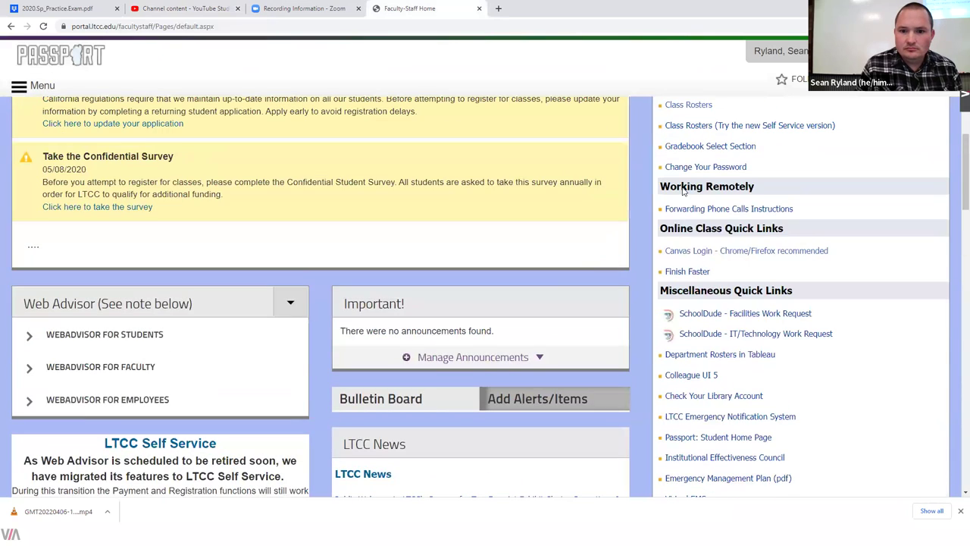
pyautogui.click(704, 252)
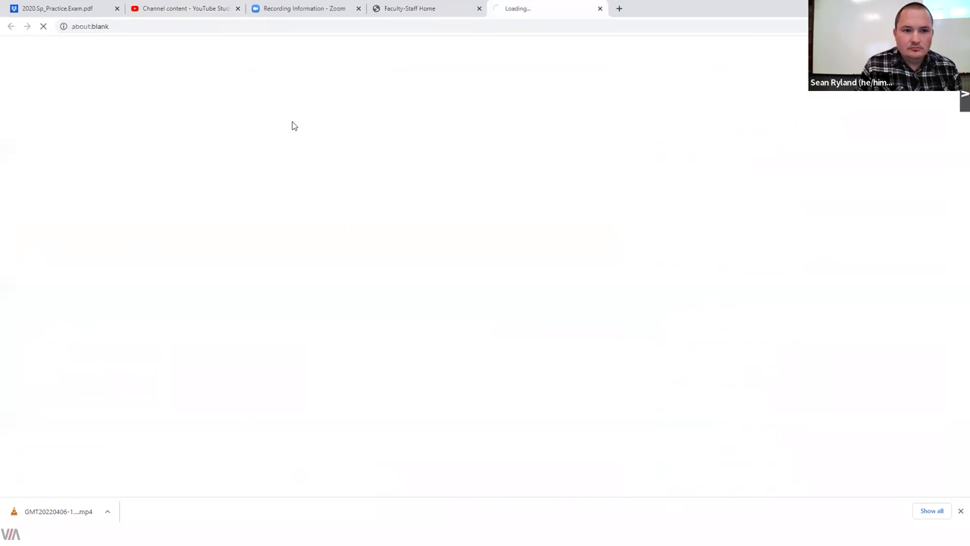
pyautogui.click(478, 9)
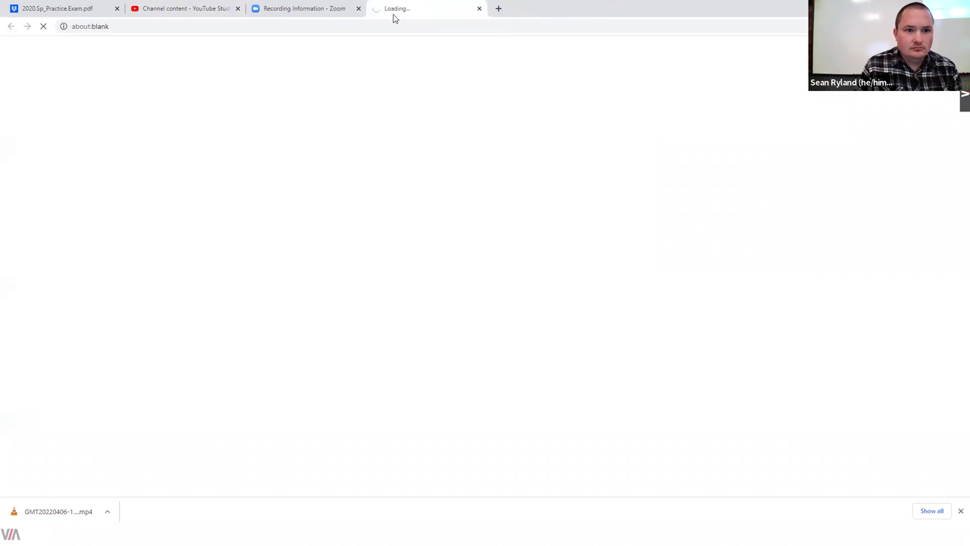
pyautogui.click(158, 7)
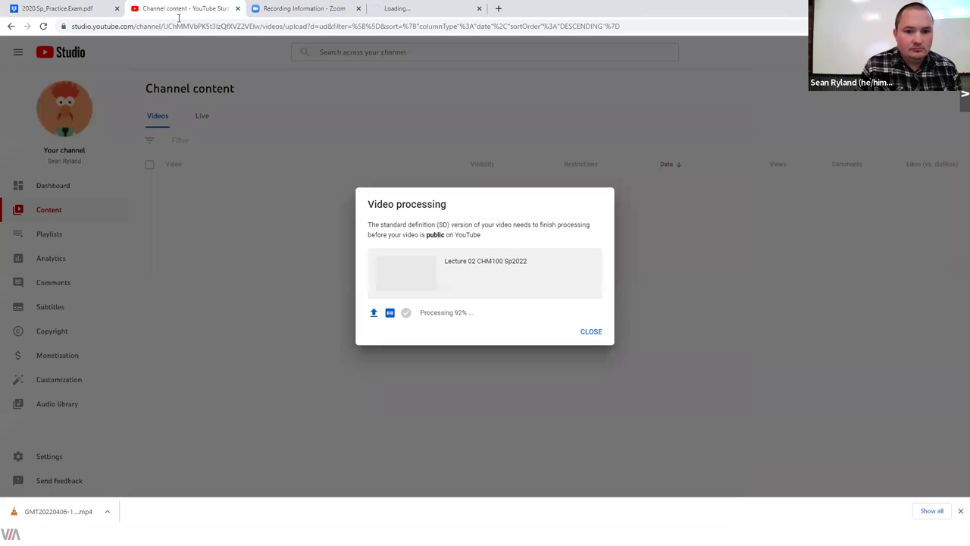
pyautogui.click(450, 7)
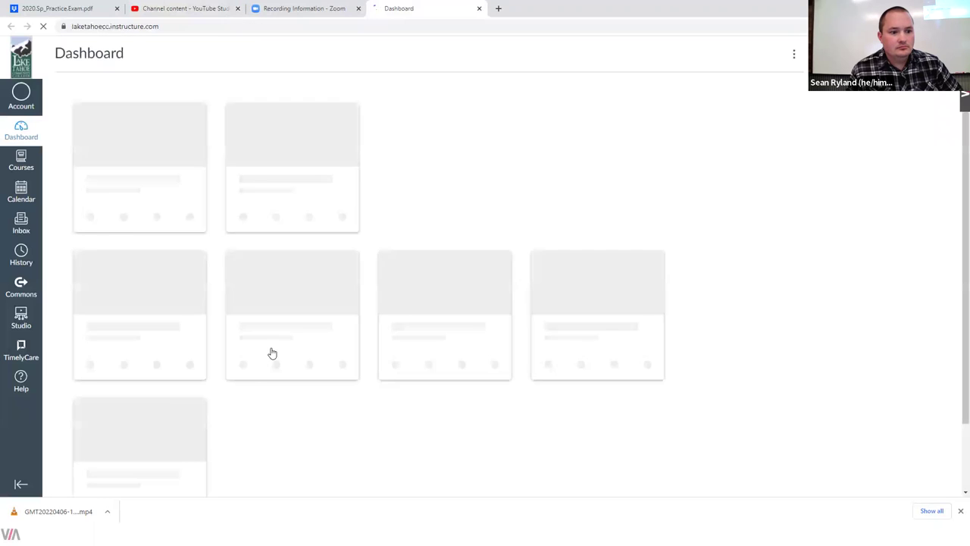
# Step: Open the CHM 100 01 course's Week 01 Overview page for editing
pyautogui.click(131, 200)
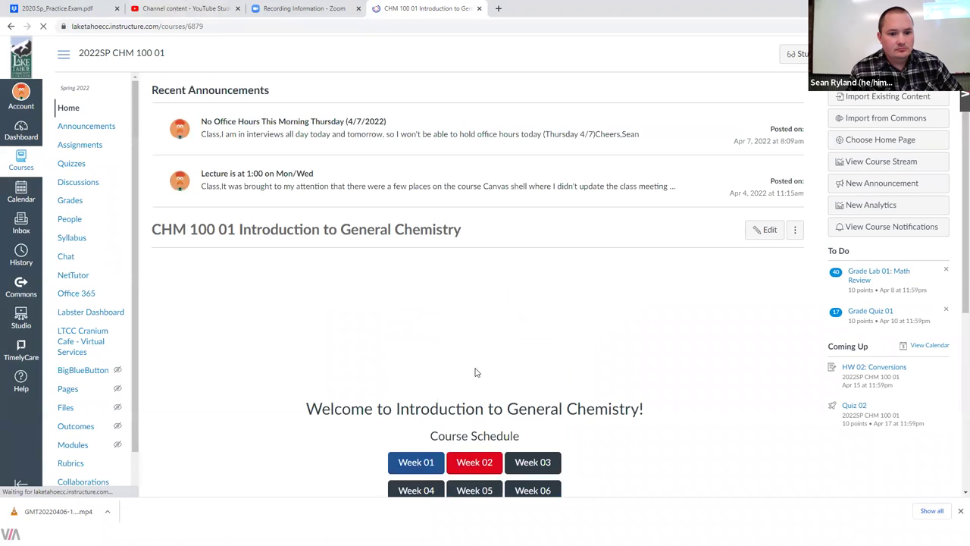
pyautogui.click(421, 472)
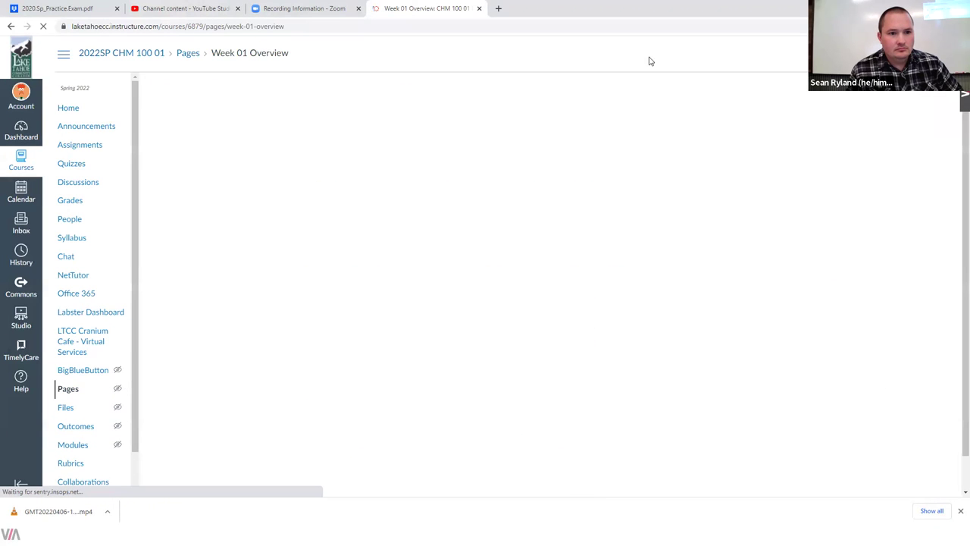
pyautogui.click(913, 93)
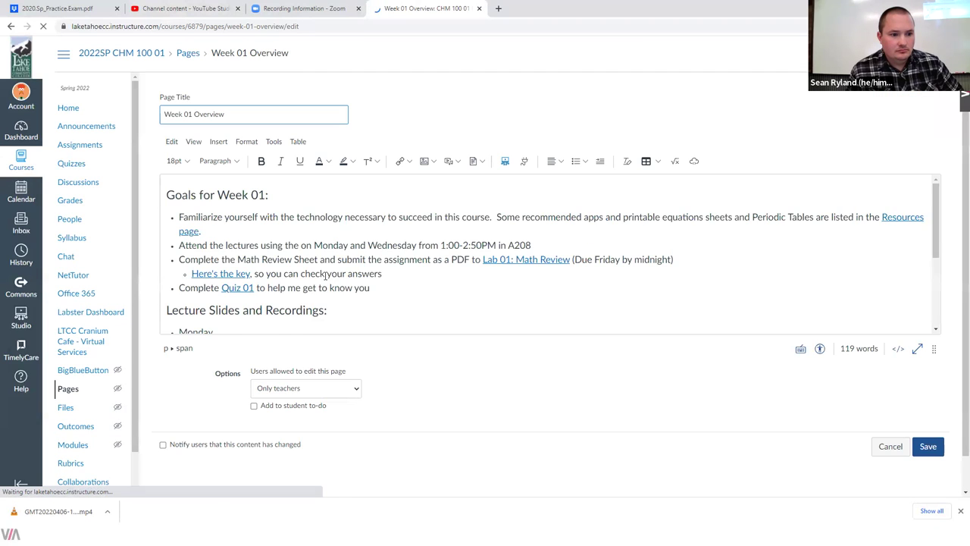
# Step: Link the 'Lecture 02 Video' text to the copied YouTube URL and save the page
pyautogui.scroll(-3, 252, 280)
pyautogui.click(195, 258)
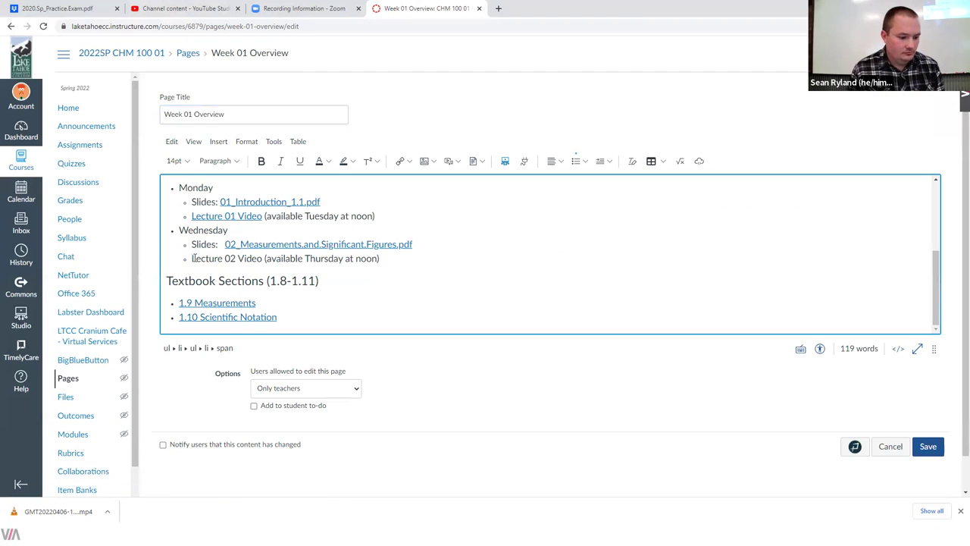
pyautogui.hotkey('ctrl', 'shift', 'Right')
pyautogui.hotkey('ctrl', 'shift', 'Right')
pyautogui.hotkey('ctrl', 'shift', 'Right')
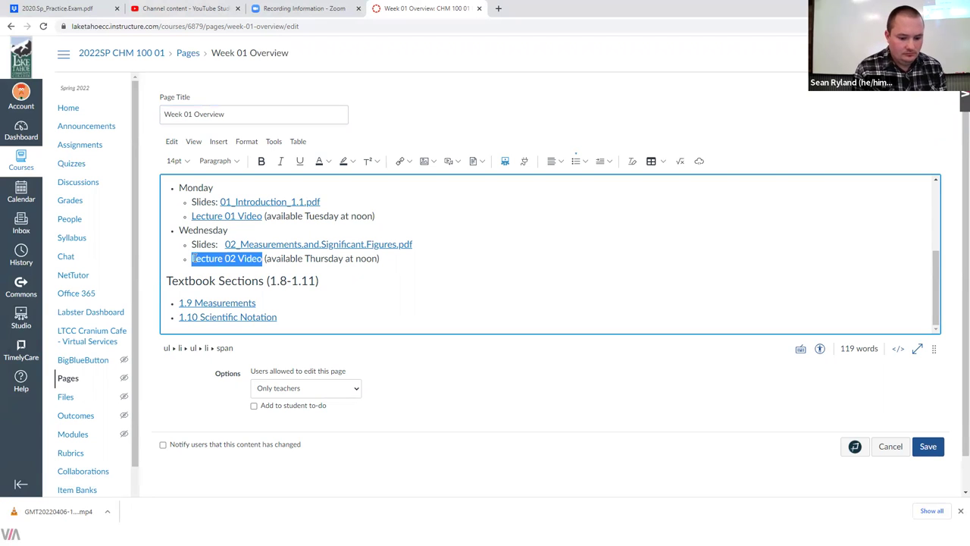
pyautogui.hotkey('ctrl', 'k')
pyautogui.click(420, 293)
pyautogui.write('https://youtu.be/kk-r7x1lcsY')
pyautogui.click(664, 337)
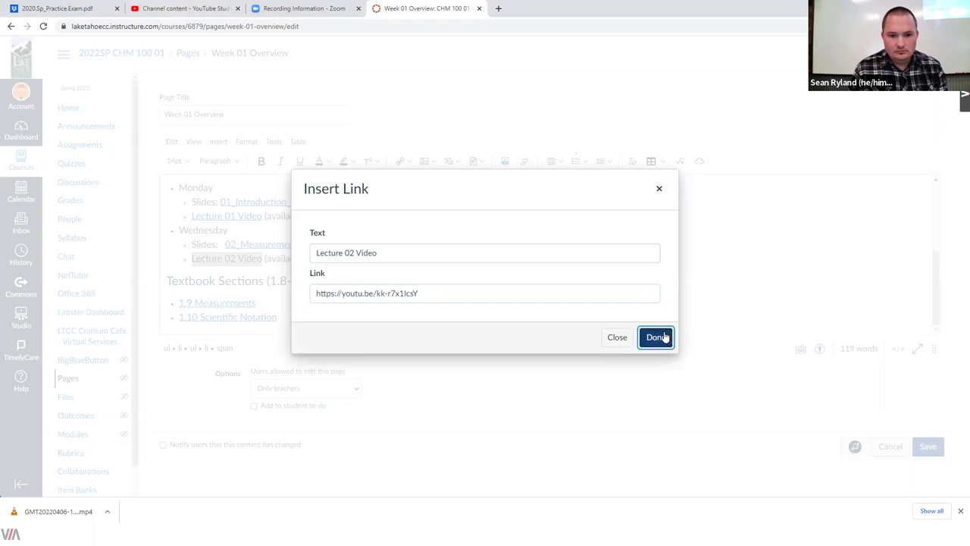
pyautogui.click(927, 446)
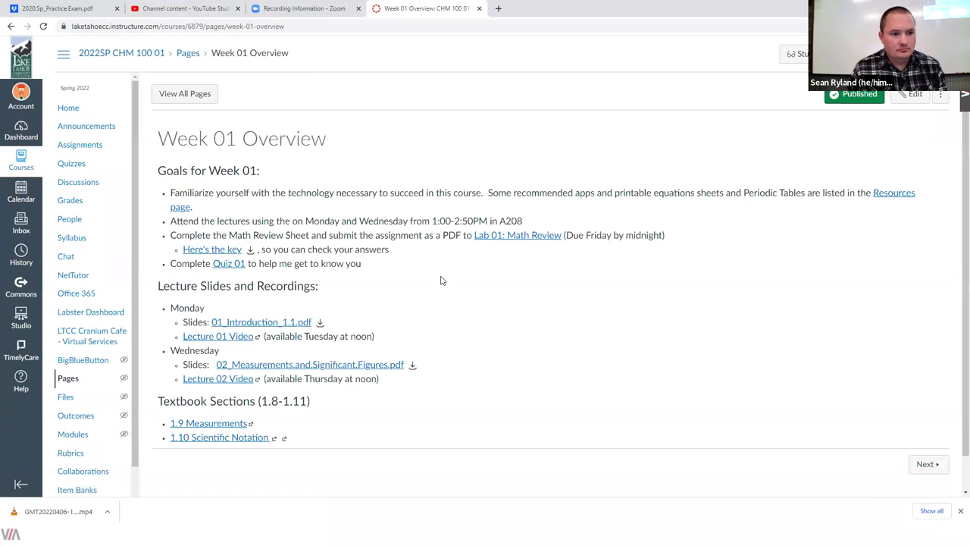
# Step: Test the new Lecture 02 Video link, then dismiss YouTube Studio's processing notice
pyautogui.click(206, 381)
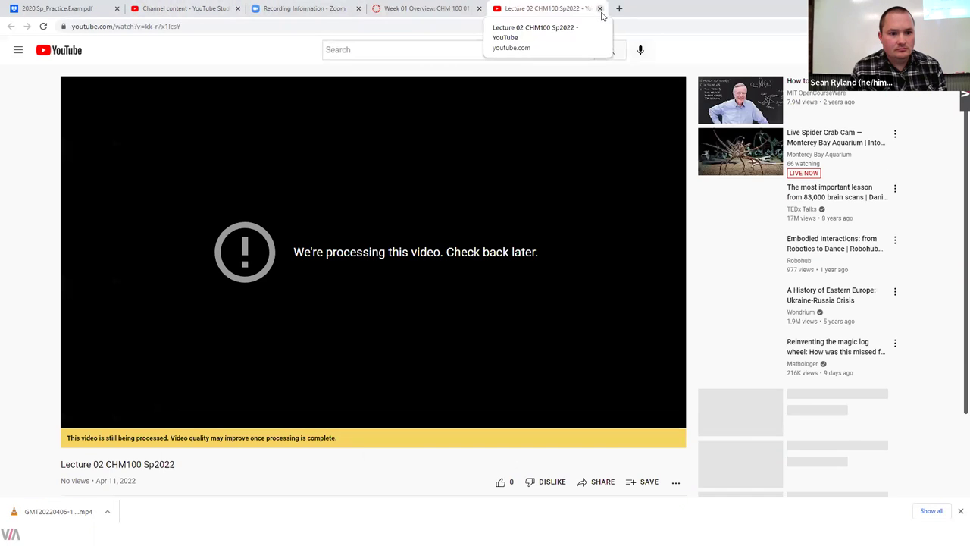
pyautogui.click(599, 8)
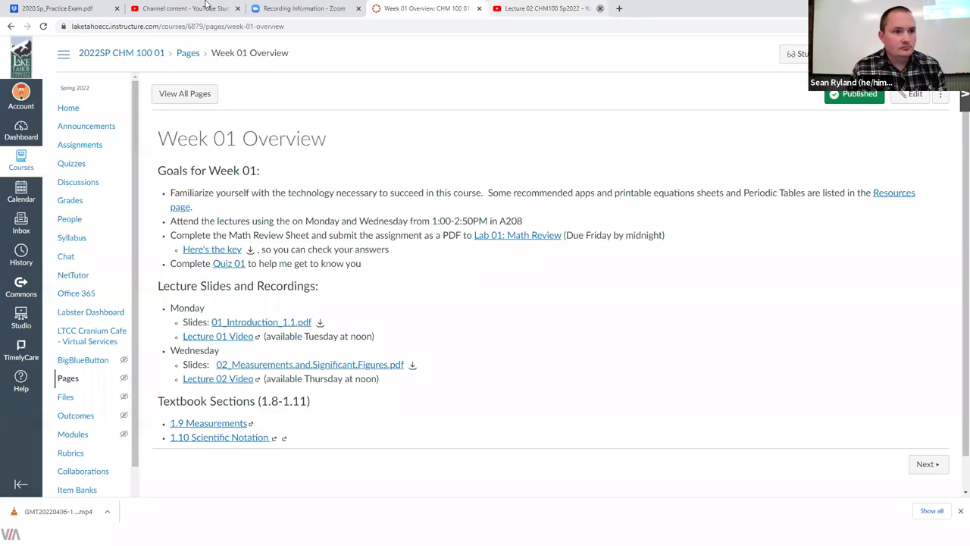
pyautogui.click(182, 9)
pyautogui.click(595, 332)
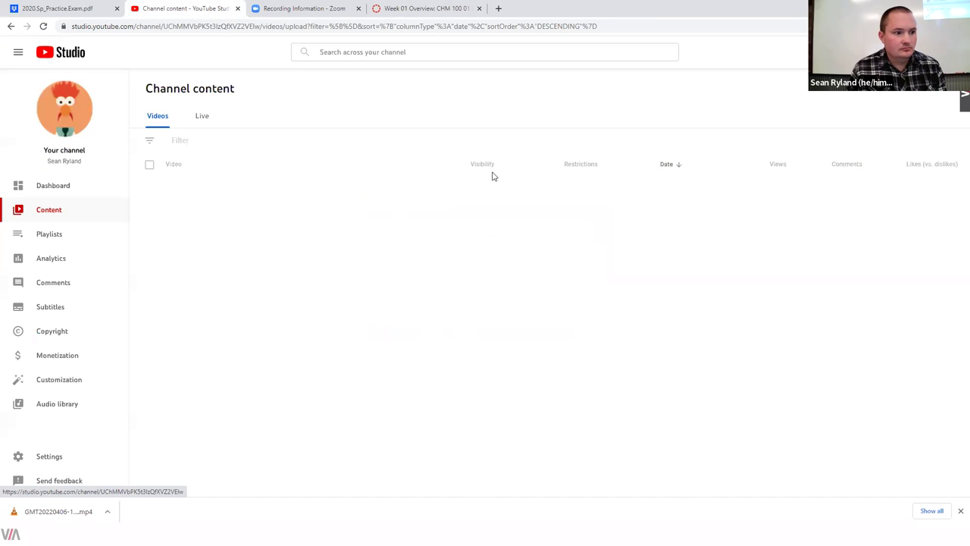